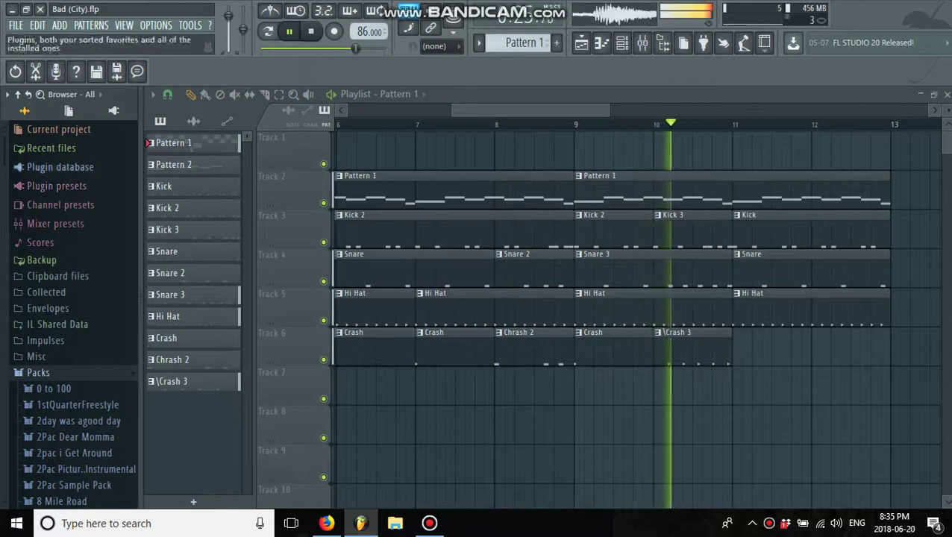
- Open the recent project Come on baby.flp without saving changes to Bad (City).flp, and collapse the browser's Packs folder
{"action": "left_click", "coordinate": [16, 24]}
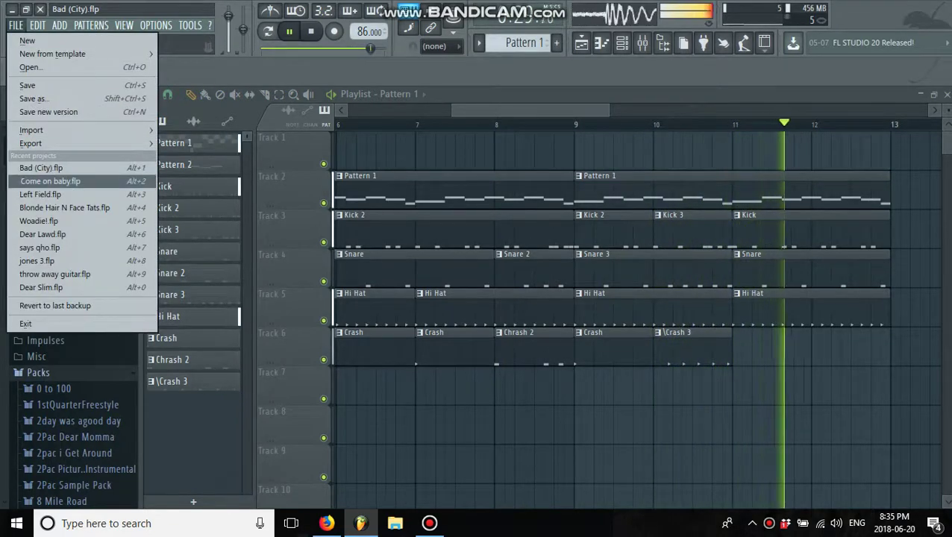
{"action": "left_click", "coordinate": [50, 182]}
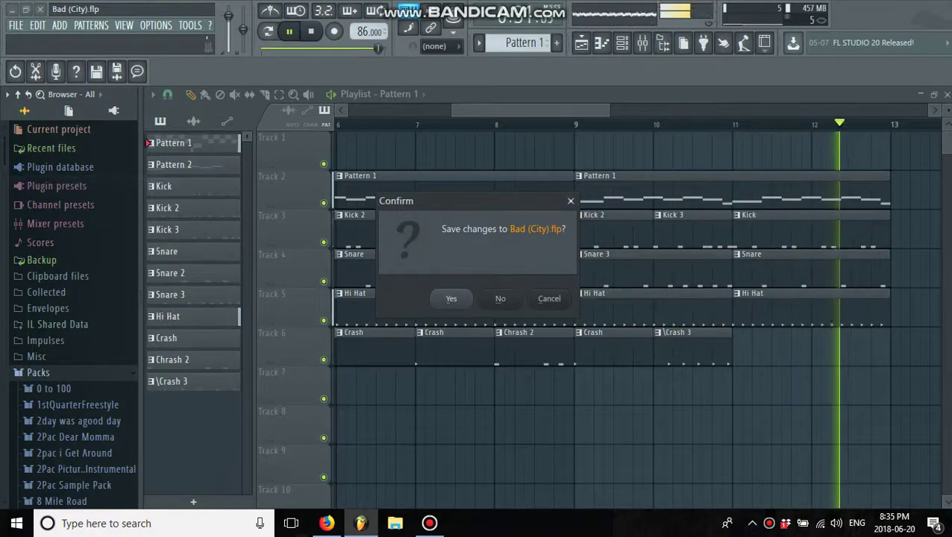
{"action": "left_click", "coordinate": [500, 299]}
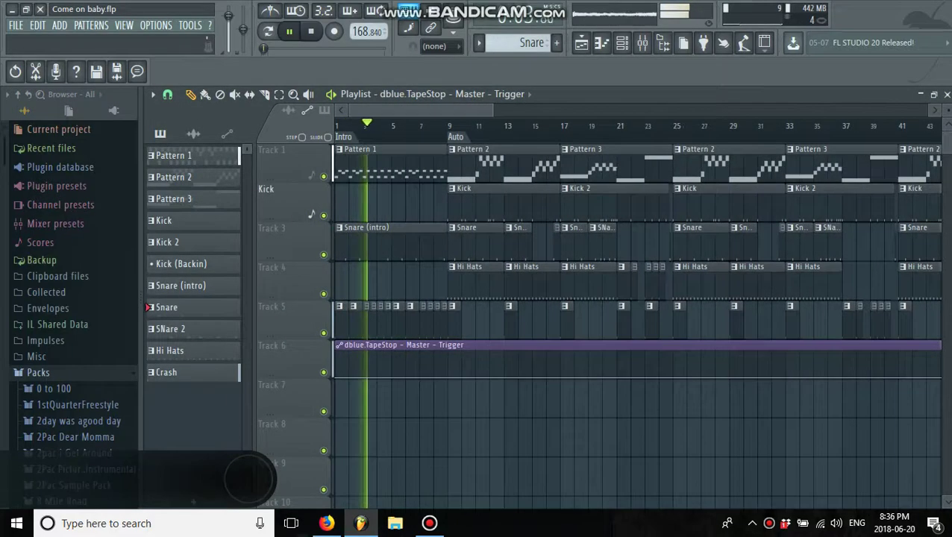
{"action": "key", "text": "Page_Up"}
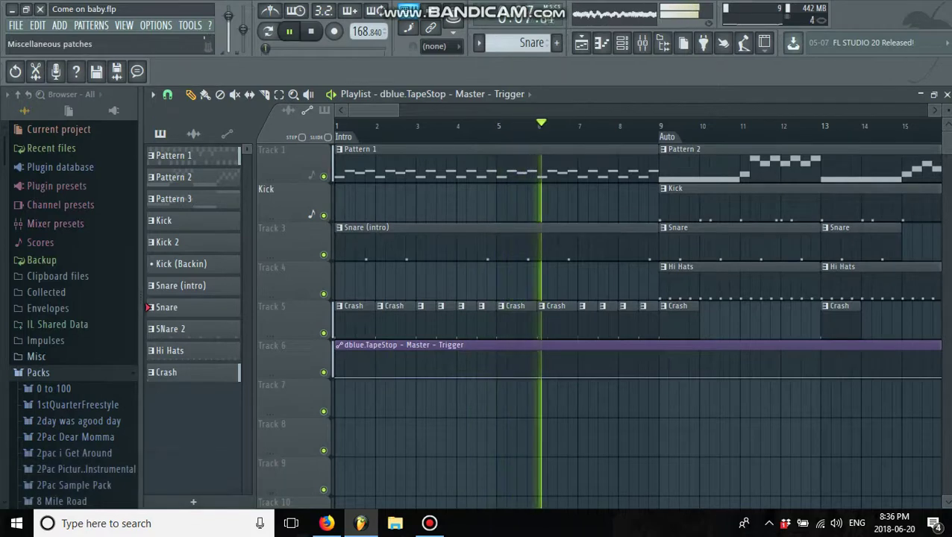
{"action": "left_click", "coordinate": [38, 373]}
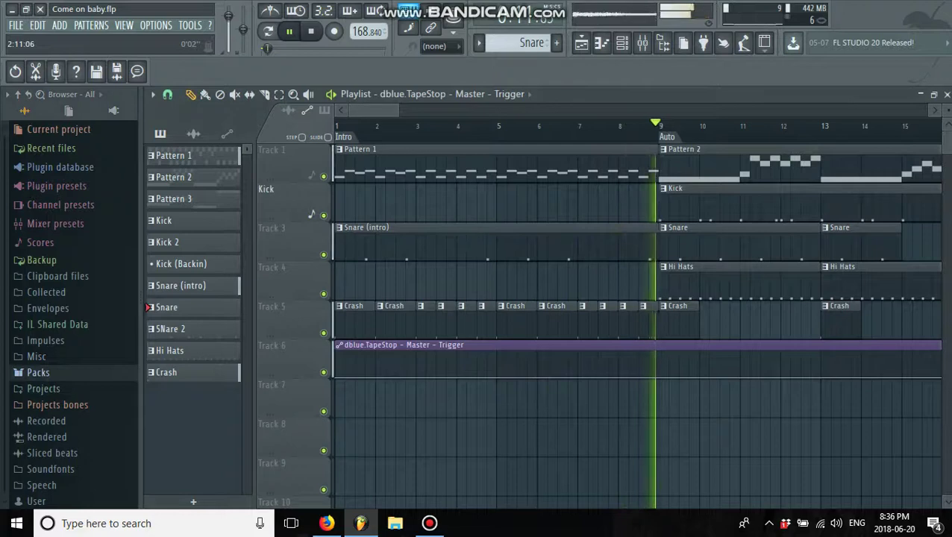
{"action": "scroll", "coordinate": [638, 364], "scroll_direction": "down", "scroll_amount": 5}
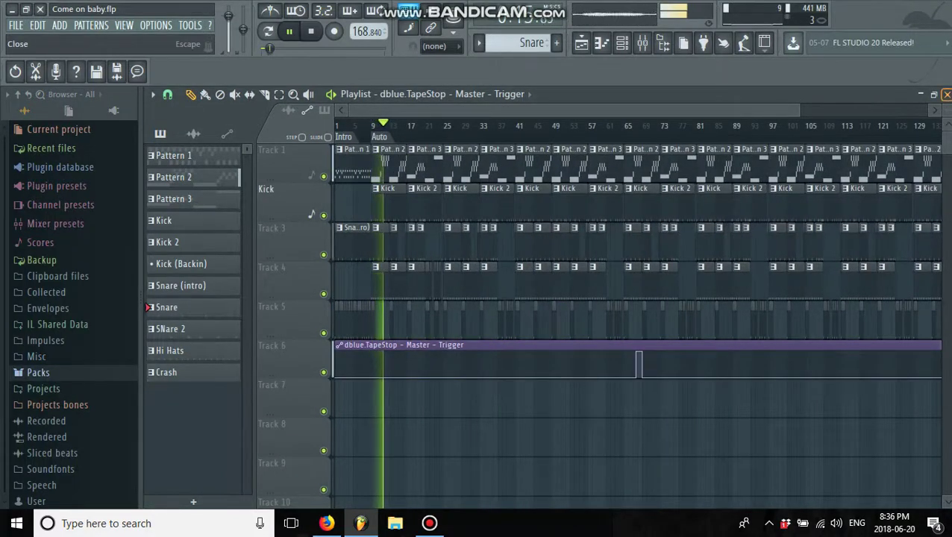
- Close the playlist, set the channel rack filter to All and open the Southside Shuffle Slicex channel
{"action": "left_click", "coordinate": [946, 94]}
{"action": "left_click", "coordinate": [336, 96]}
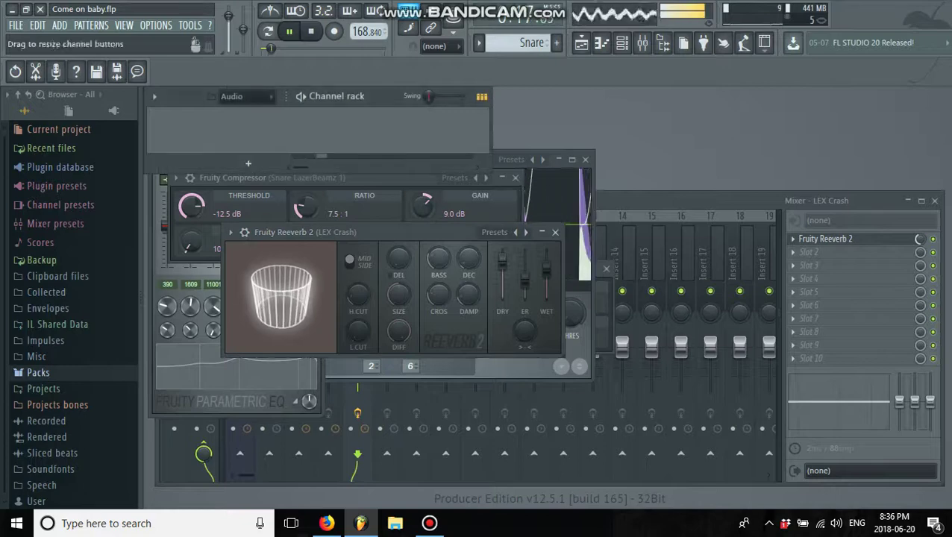
{"action": "left_click", "coordinate": [247, 96]}
{"action": "left_click", "coordinate": [226, 112]}
{"action": "left_click", "coordinate": [247, 129]}
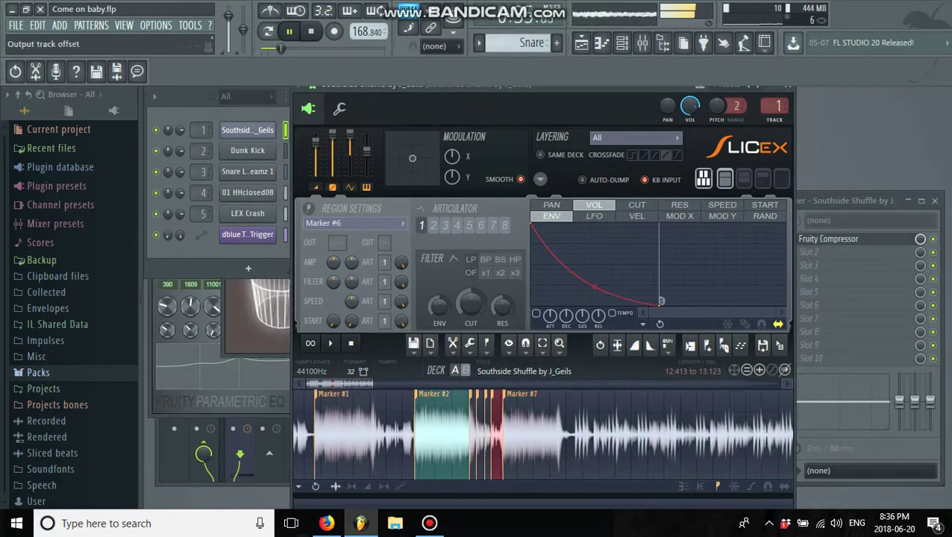
- Inspect the Snare LazerBeamz 1 channel's sampler settings and its notes in the piano roll
{"action": "left_click", "coordinate": [247, 170]}
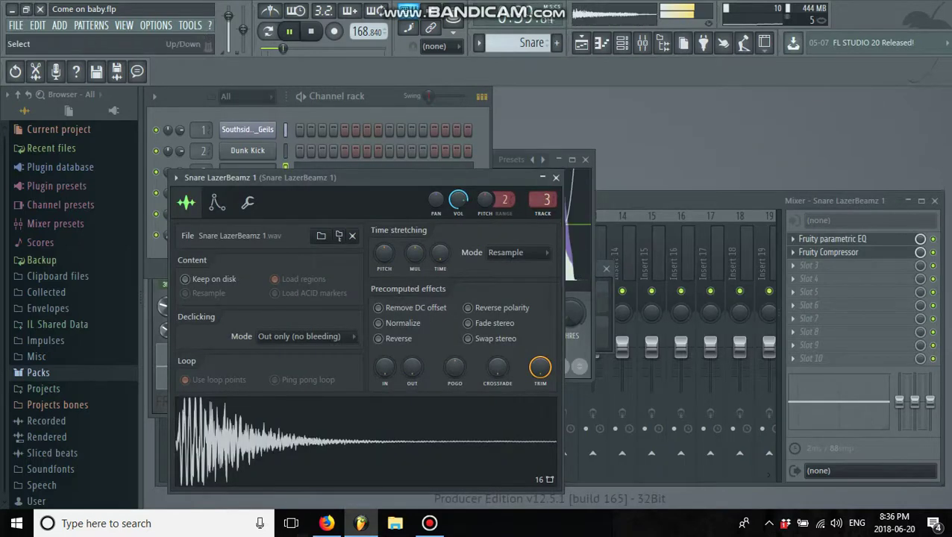
{"action": "key", "text": "F6"}
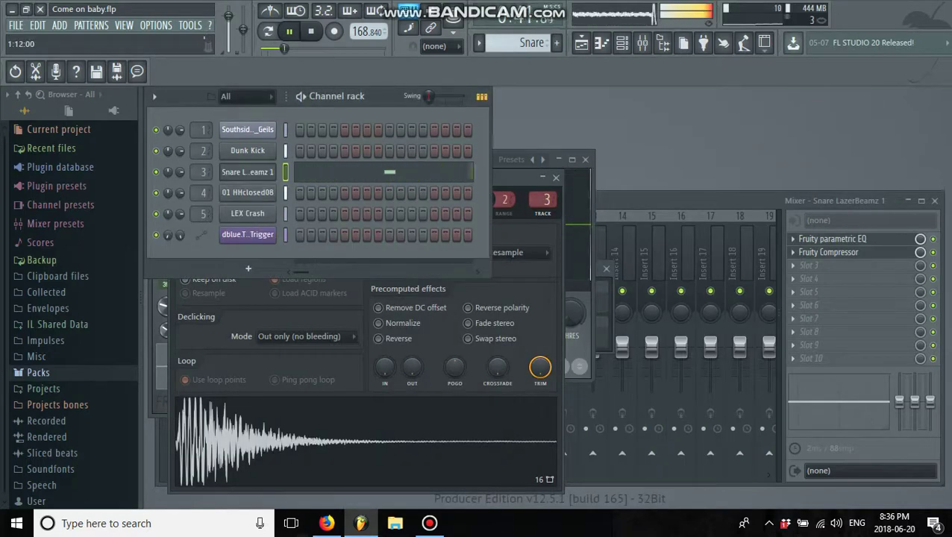
{"action": "key", "text": "F7"}
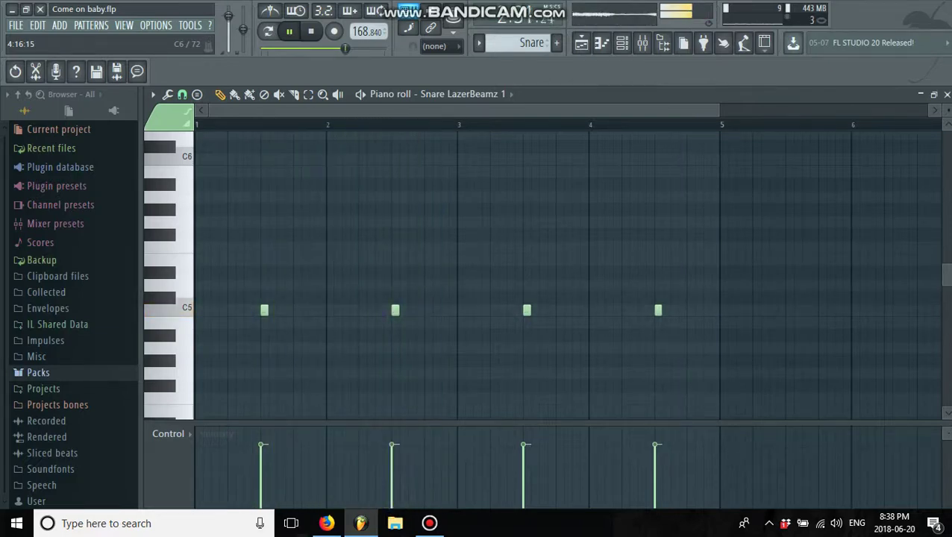
- Close the snare's piano roll and review the playlist arrangement through to the song's final bars
{"action": "left_click", "coordinate": [621, 43]}
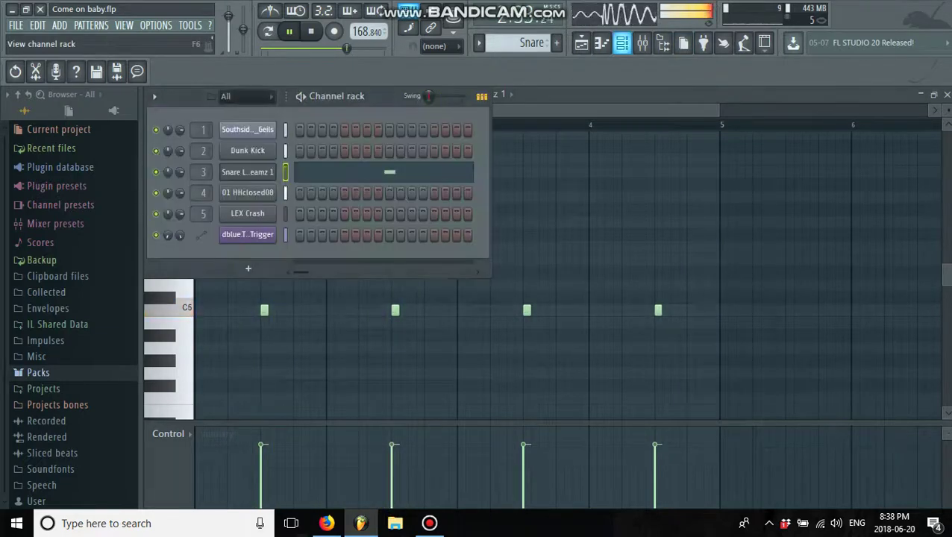
{"action": "left_click", "coordinate": [600, 43]}
{"action": "left_click", "coordinate": [947, 94]}
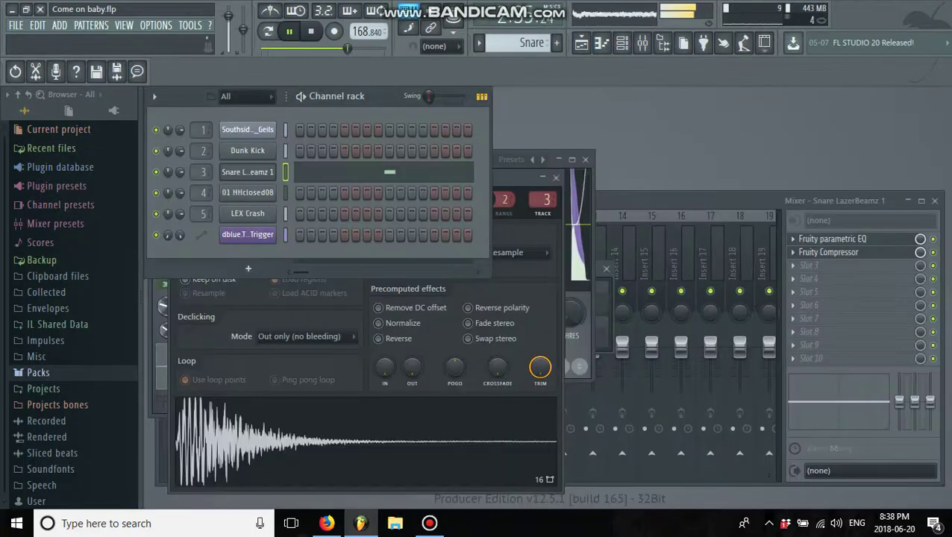
{"action": "left_click", "coordinate": [580, 43]}
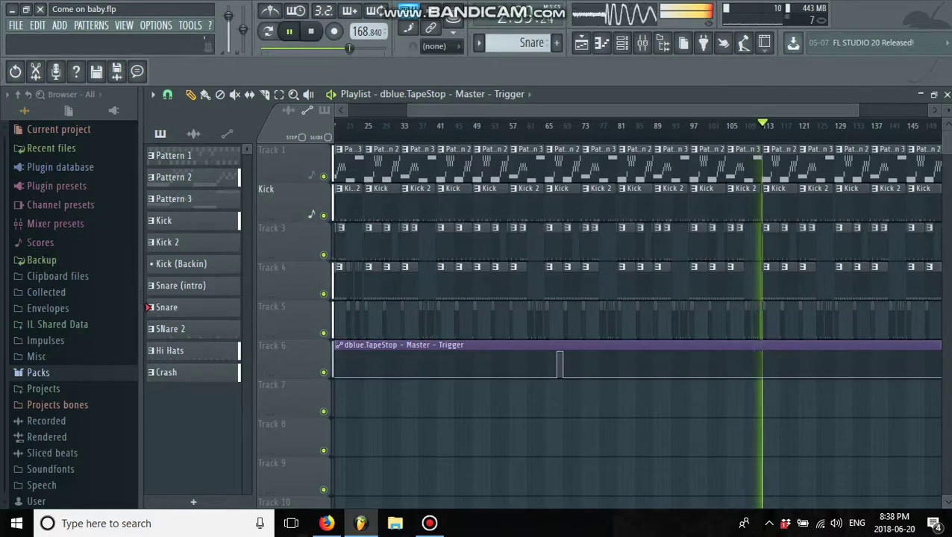
{"action": "left_click_drag", "start_coordinate": [407, 110], "coordinate": [730, 110]}
{"action": "scroll", "coordinate": [636, 298], "scroll_direction": "down", "scroll_amount": 2}
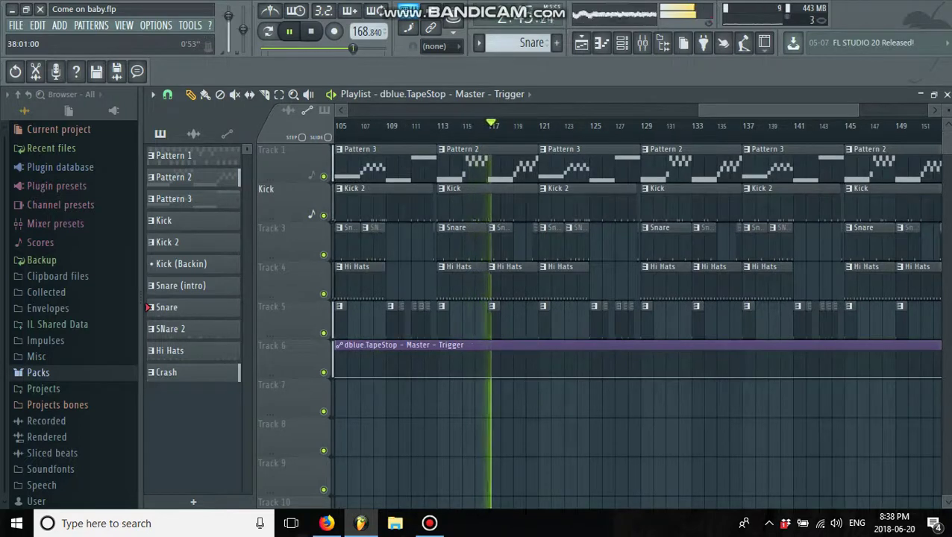
{"action": "scroll", "coordinate": [636, 299], "scroll_direction": "up", "scroll_amount": 4}
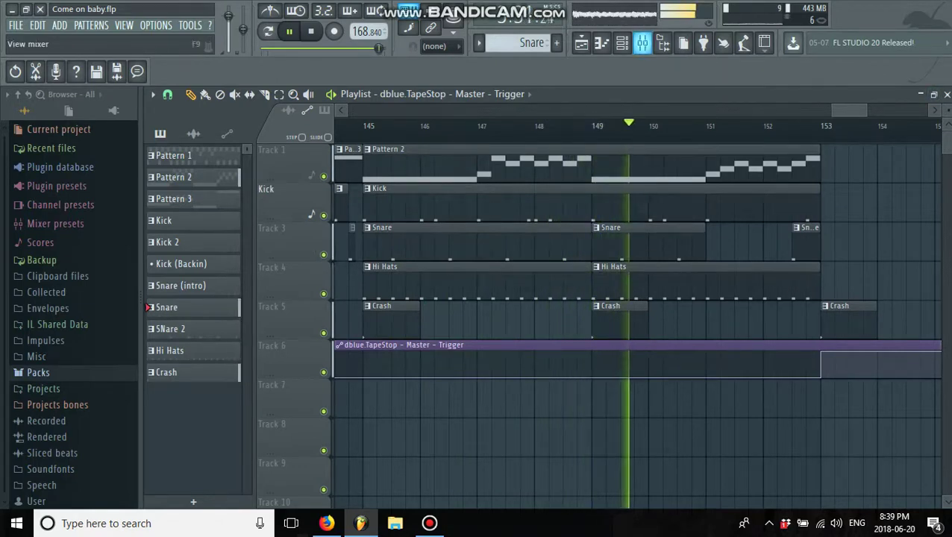
- Set the CrispKick track's mixer volume to 1.4 dB and return to the playlist
{"action": "key", "text": "F9"}
{"action": "left_click_drag", "start_coordinate": [269, 346], "coordinate": [270, 343]}
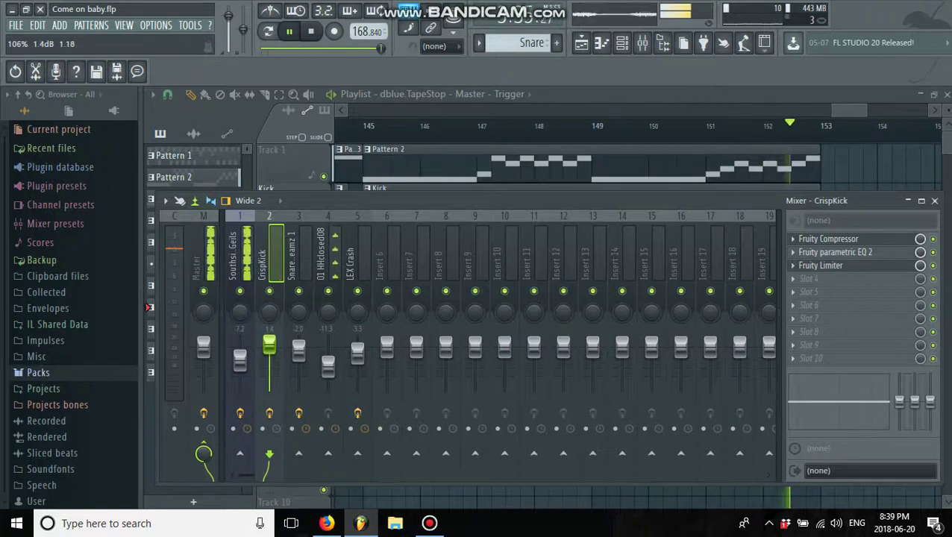
{"action": "left_click_drag", "start_coordinate": [269, 343], "coordinate": [270, 345]}
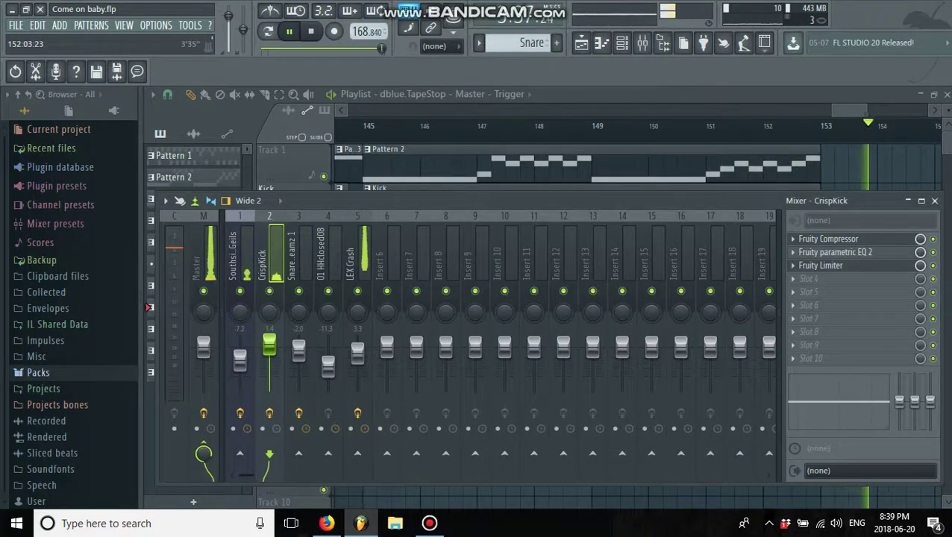
{"action": "key", "text": "F9"}
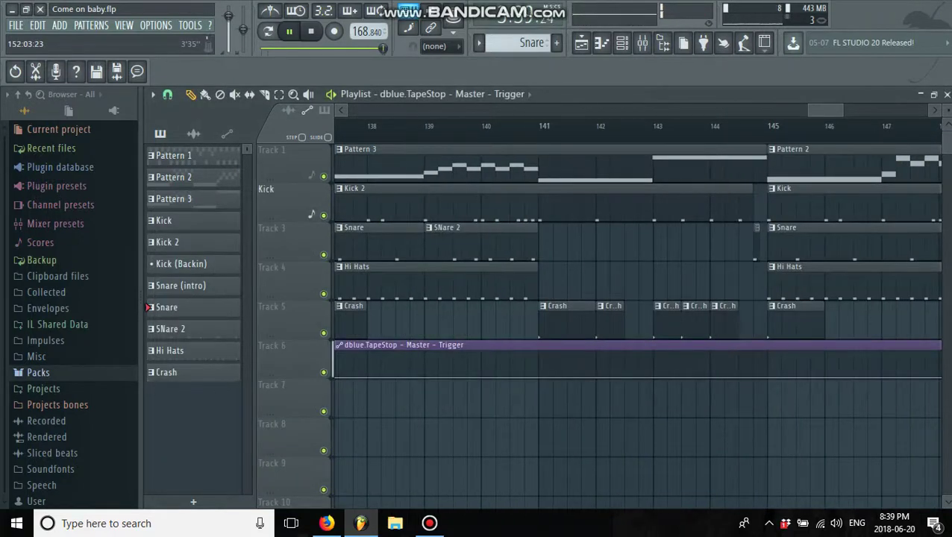
- Stop playback, close the playlist and audition the marked slices of the Southside Shuffle sample in Slicex
{"action": "left_click", "coordinate": [945, 95]}
{"action": "key", "text": "space"}
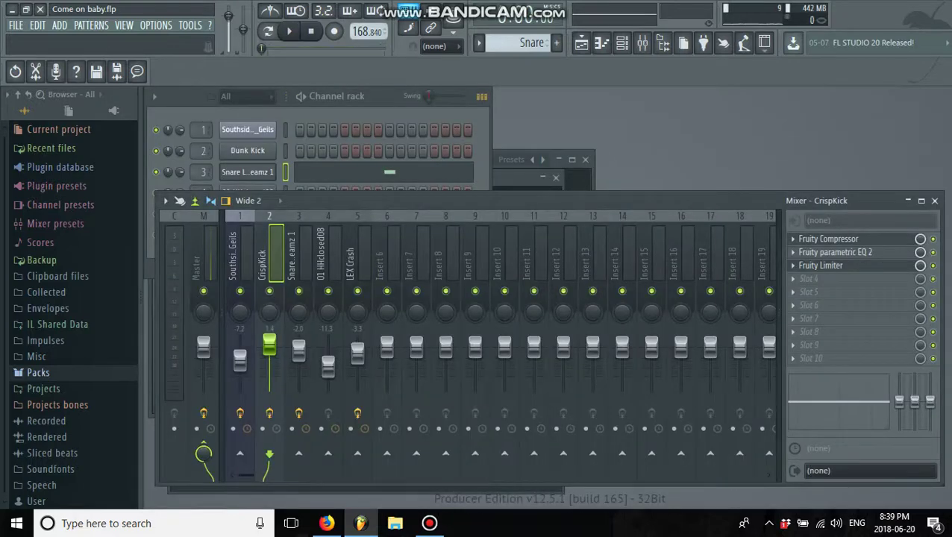
{"action": "left_click", "coordinate": [247, 129]}
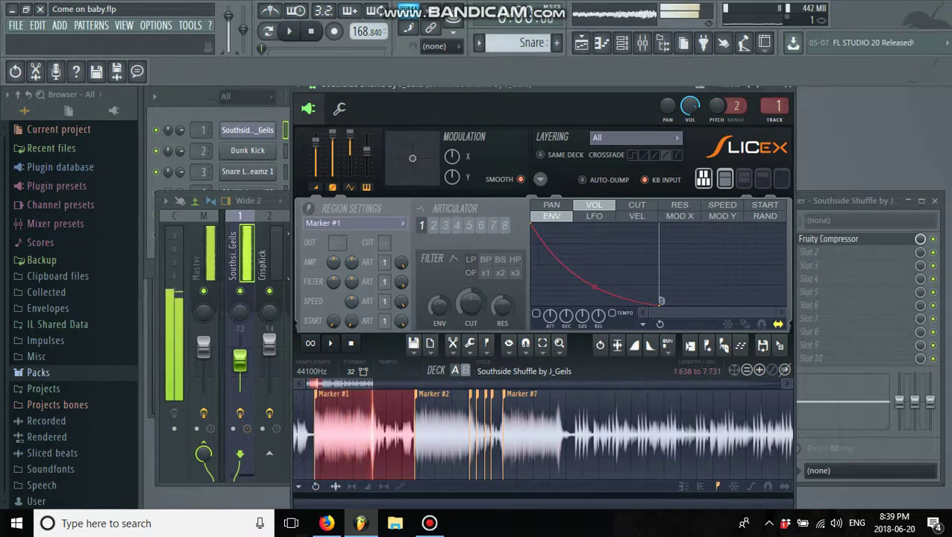
{"action": "left_click_drag", "start_coordinate": [372, 383], "coordinate": [328, 383]}
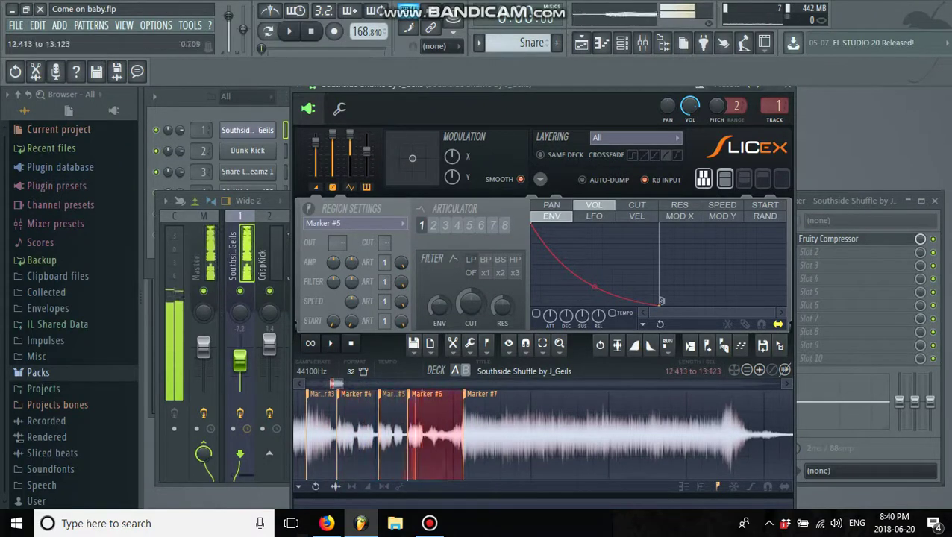
{"action": "left_click", "coordinate": [494, 394]}
{"action": "left_click_drag", "start_coordinate": [341, 383], "coordinate": [320, 383]}
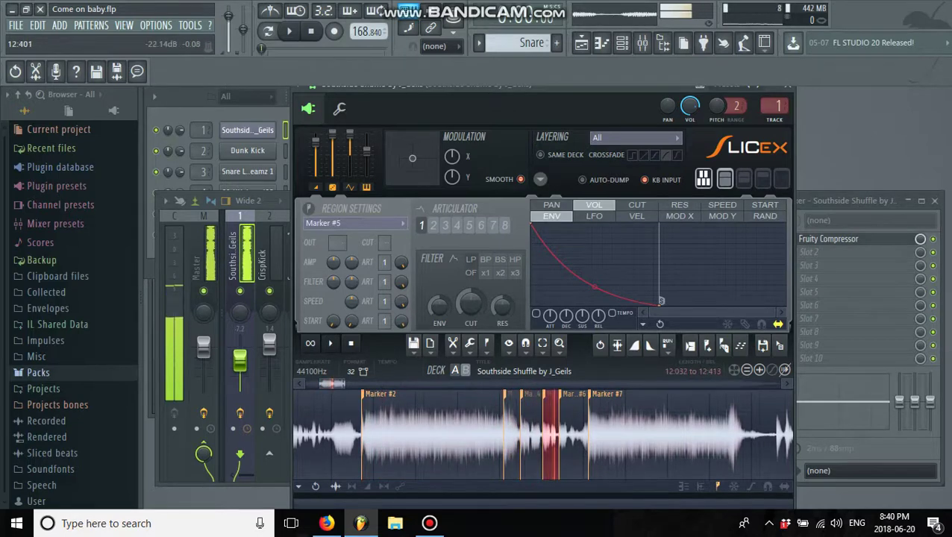
{"action": "left_click", "coordinate": [247, 130]}
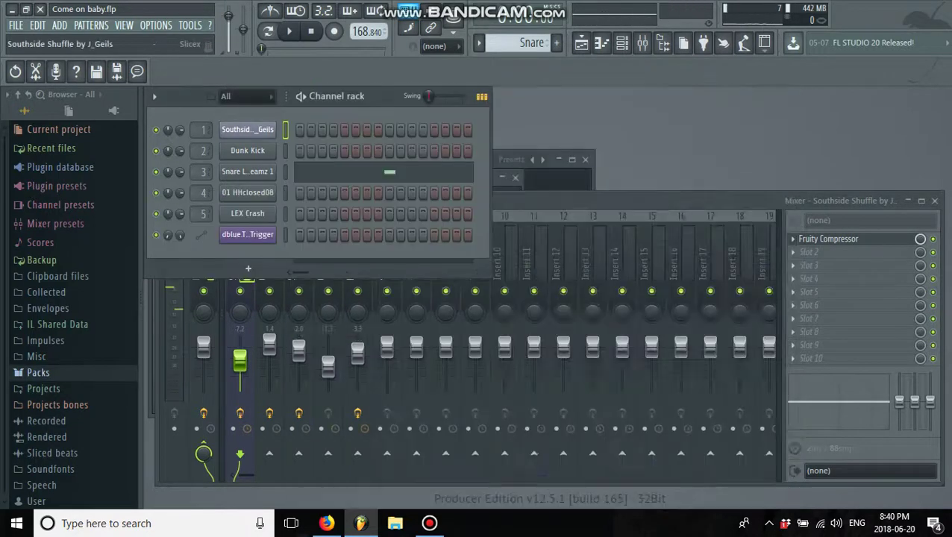
- Select Pattern 1 and play its Southside Shuffle notes in the piano roll with the whole pattern in view
{"action": "left_click", "coordinate": [479, 43]}
{"action": "left_click", "coordinate": [504, 63]}
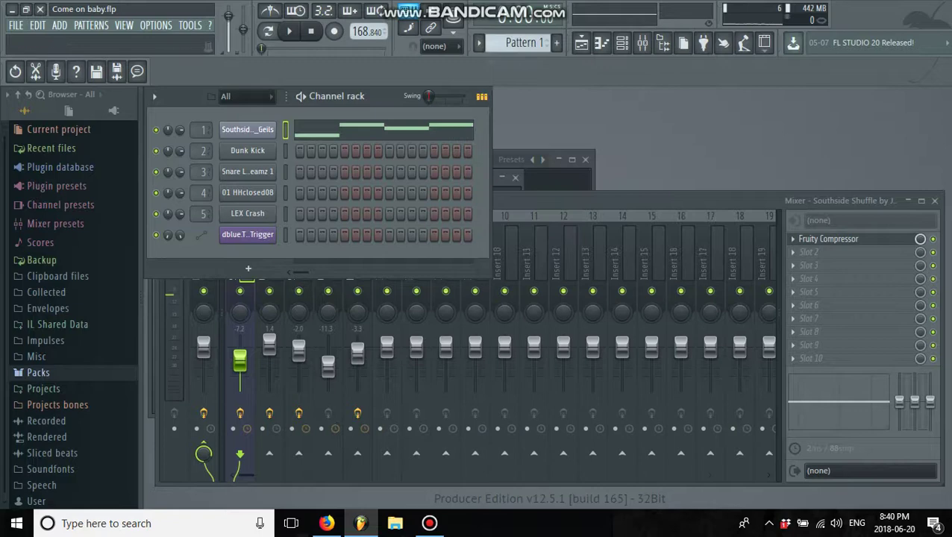
{"action": "key", "text": "F7"}
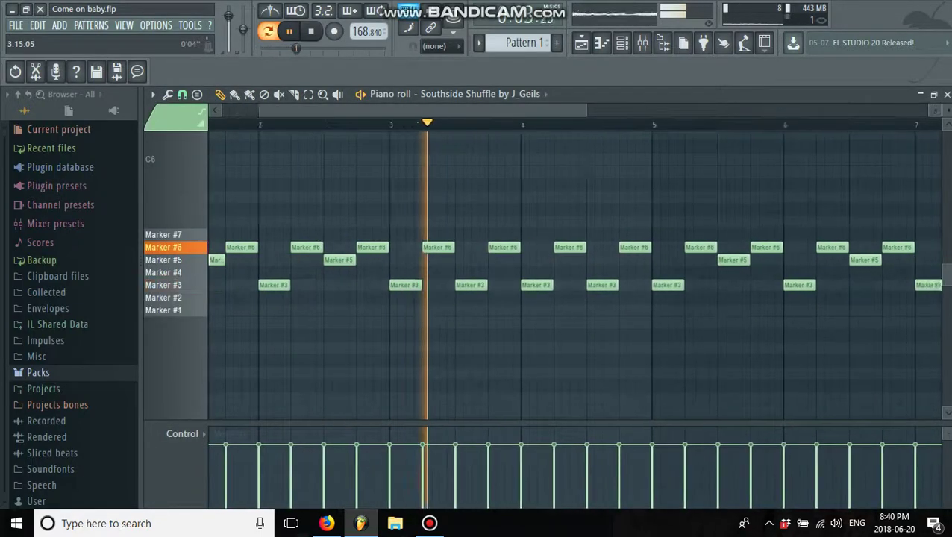
{"action": "left_click_drag", "start_coordinate": [591, 110], "coordinate": [813, 111]}
{"action": "left_click_drag", "start_coordinate": [536, 110], "coordinate": [499, 110]}
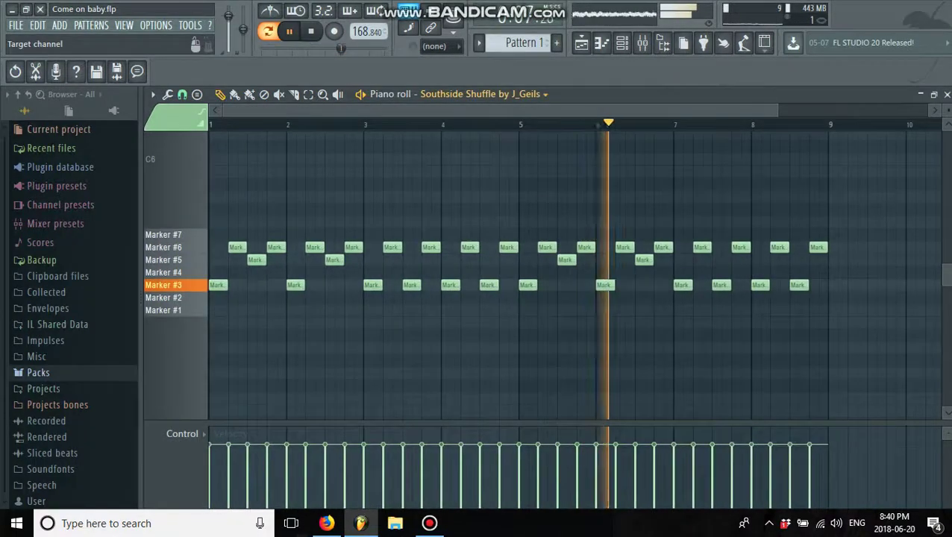
- Switch to Pattern 2 and Pattern 3 in turn to review their Southside Shuffle slice melodies
{"action": "left_click", "coordinate": [478, 42]}
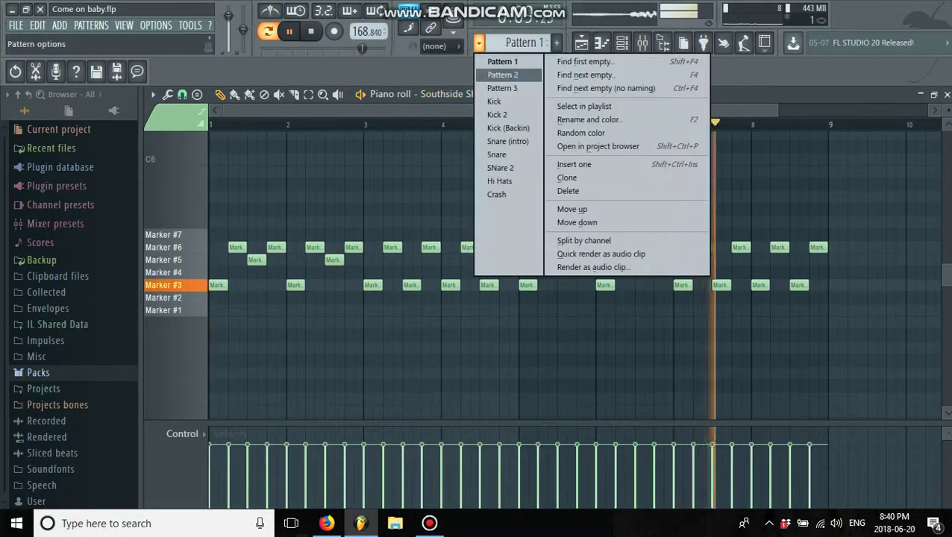
{"action": "left_click", "coordinate": [502, 75]}
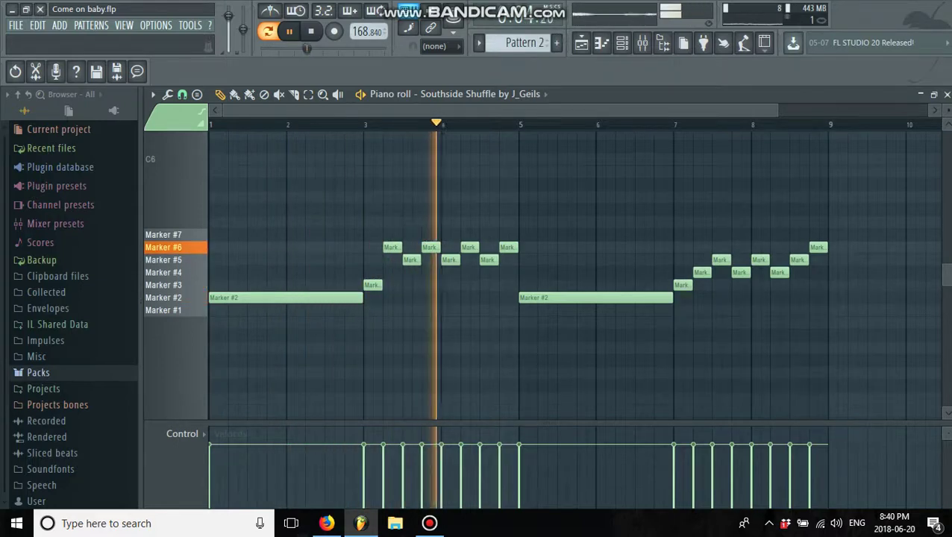
{"action": "left_click", "coordinate": [478, 42]}
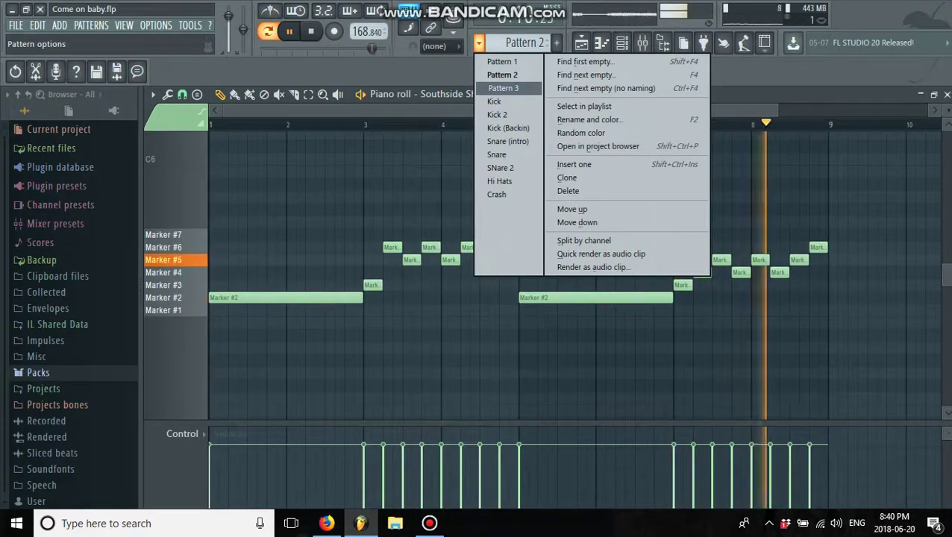
{"action": "left_click", "coordinate": [501, 88]}
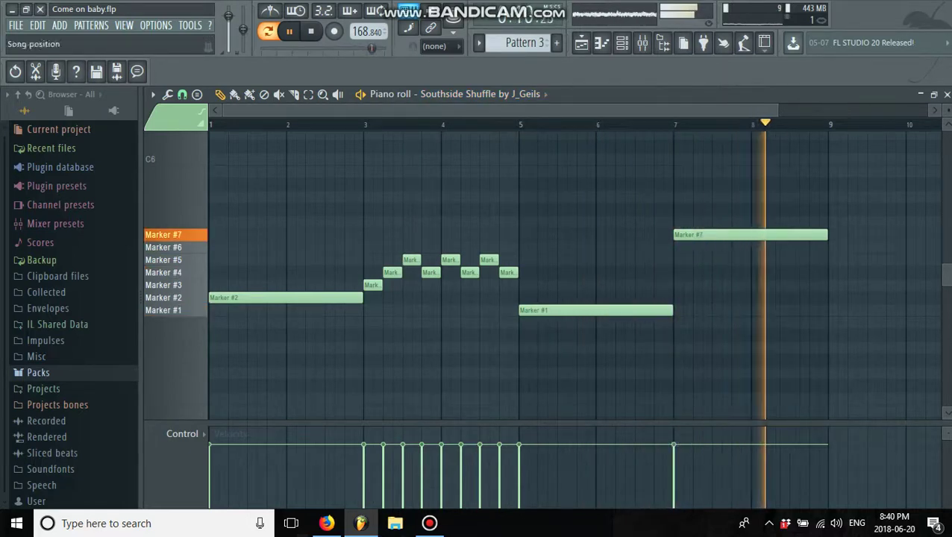
- Switch to the Kick and Kick 2 patterns in turn to review their drum rhythms
{"action": "left_click", "coordinate": [478, 43]}
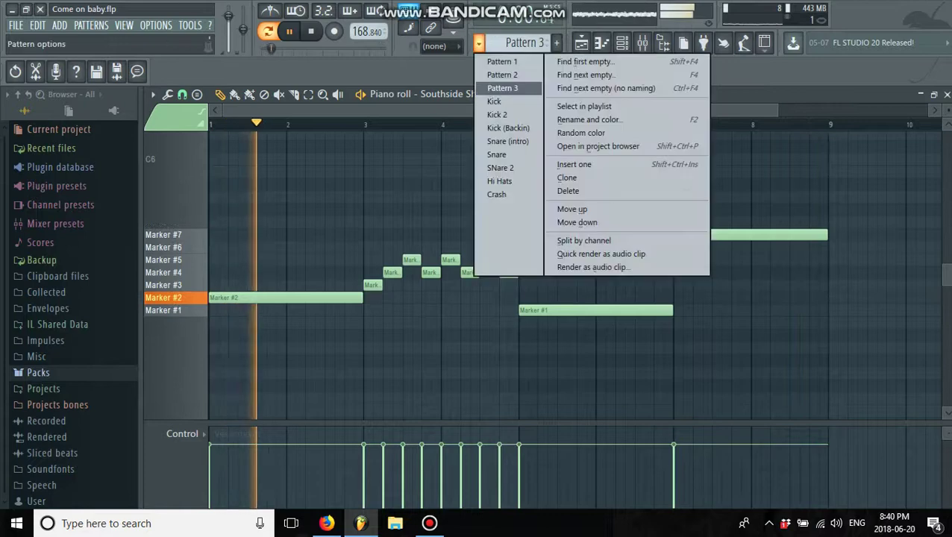
{"action": "left_click", "coordinate": [495, 101]}
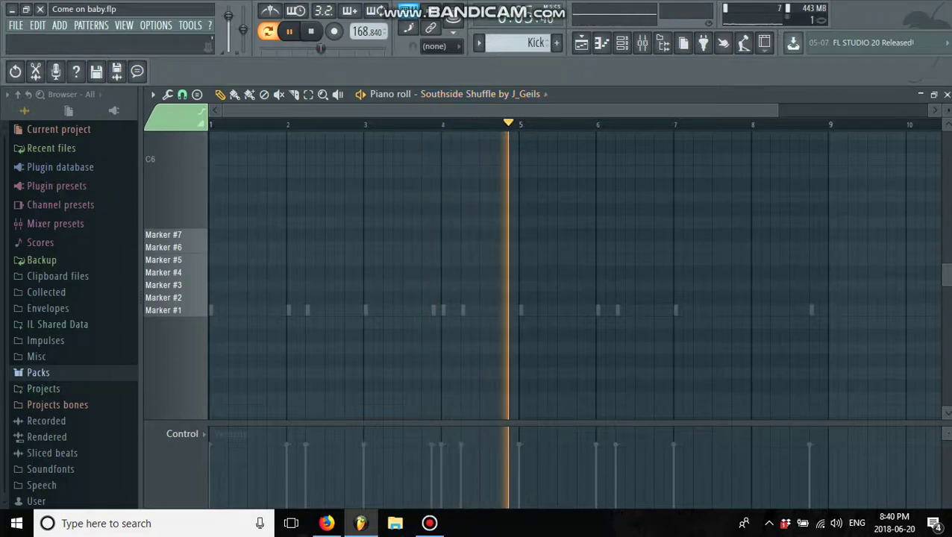
{"action": "left_click", "coordinate": [478, 42]}
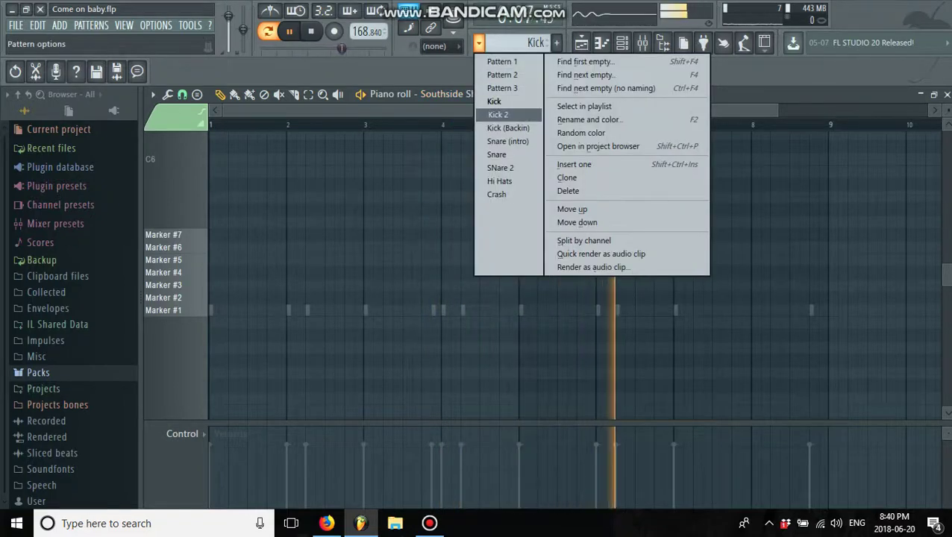
{"action": "left_click", "coordinate": [497, 115]}
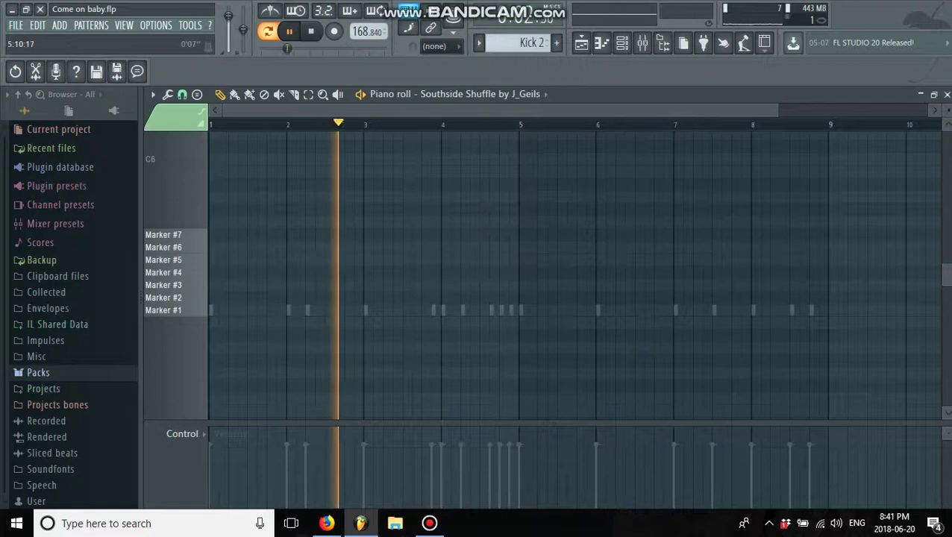
- Close the piano roll, open the Dunk Kick sample's settings and shorten its tail with a fade-out, then bring the channel rack forward
{"action": "left_click", "coordinate": [945, 95]}
{"action": "left_click", "coordinate": [247, 149]}
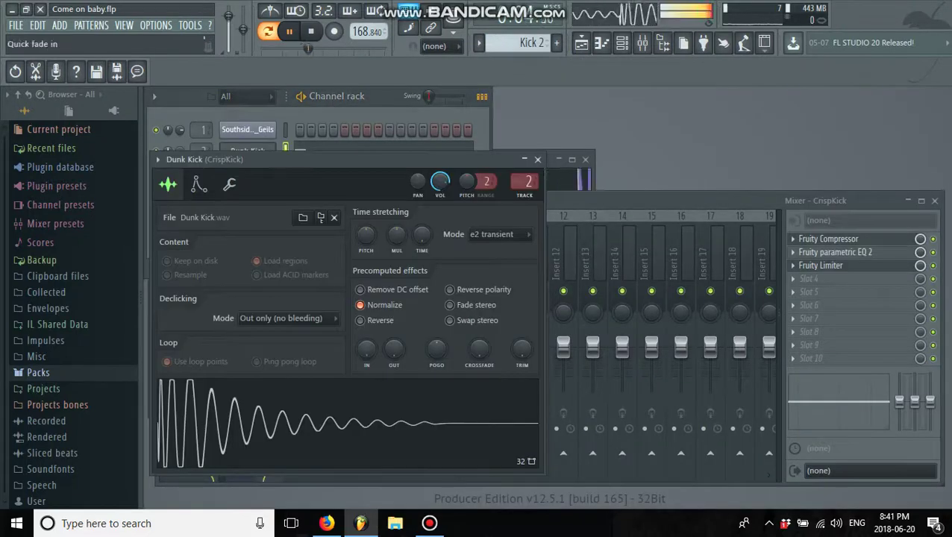
{"action": "key", "text": "F6"}
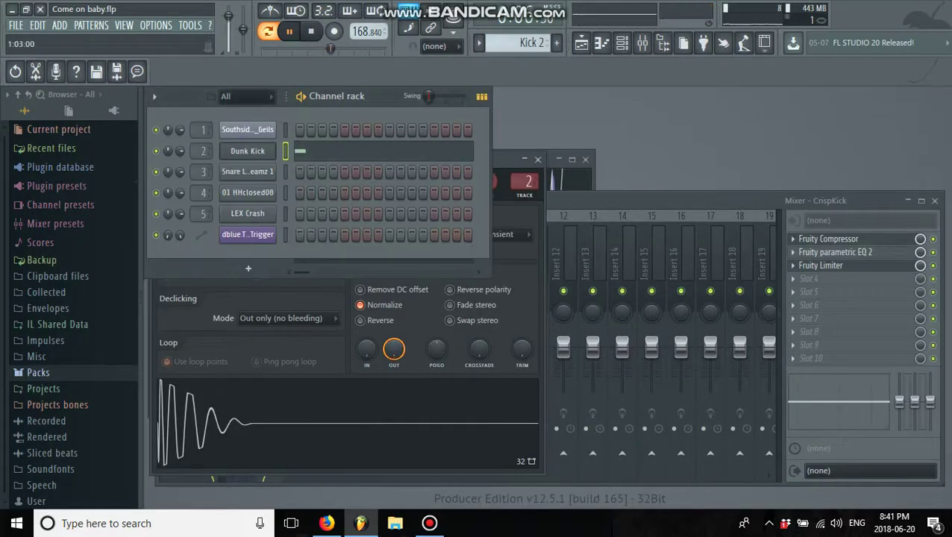
- Switch to the Snare (intro) and SNare 2 patterns in turn to review their snare rhythms in the piano roll
{"action": "left_click", "coordinate": [479, 43]}
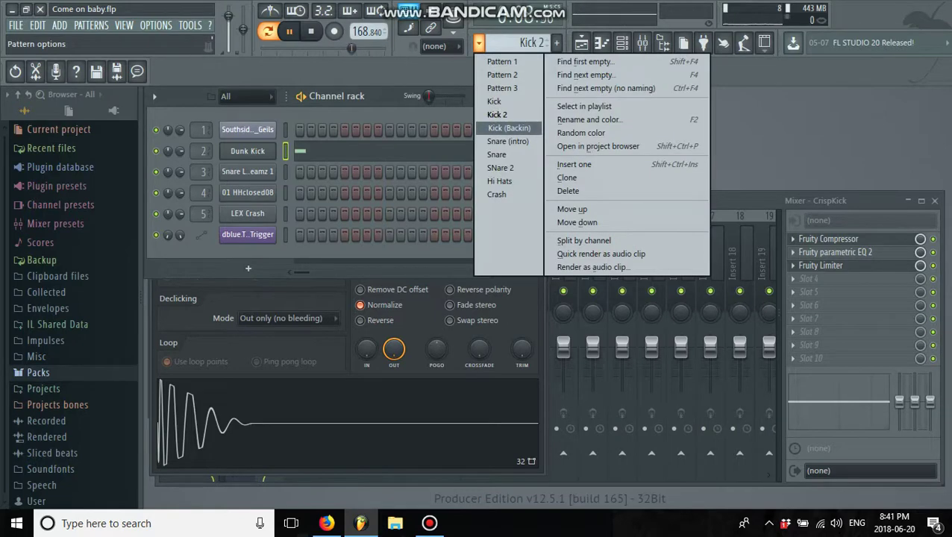
{"action": "left_click", "coordinate": [508, 141]}
{"action": "key", "text": "F7"}
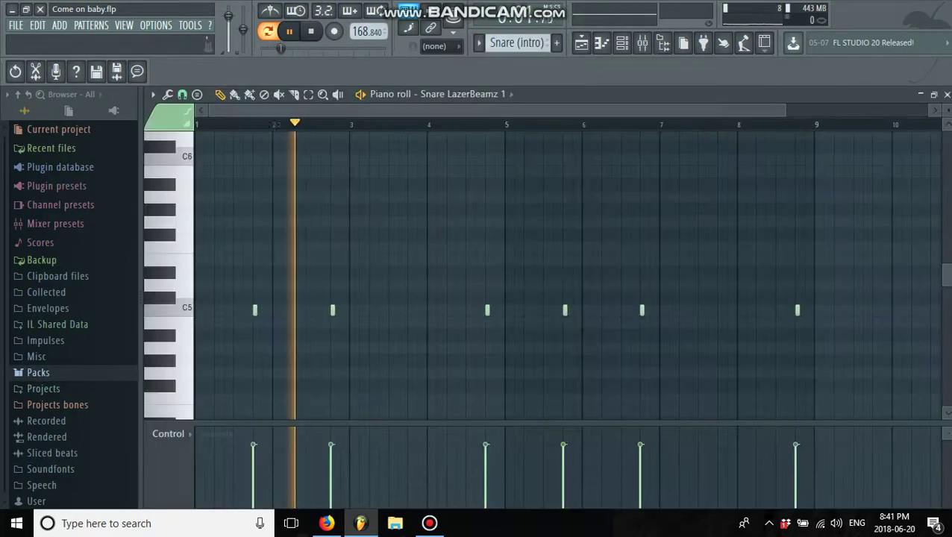
{"action": "left_click", "coordinate": [478, 42]}
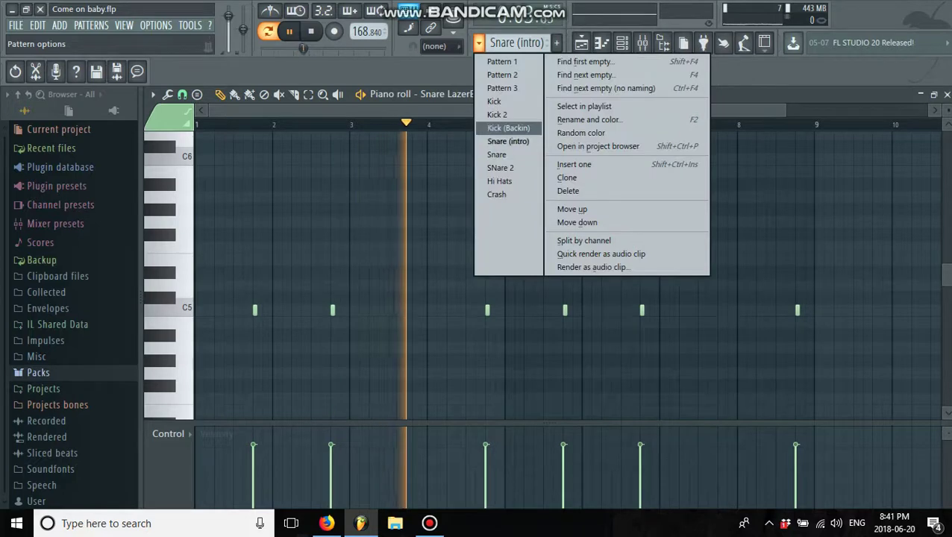
{"action": "left_click", "coordinate": [499, 167]}
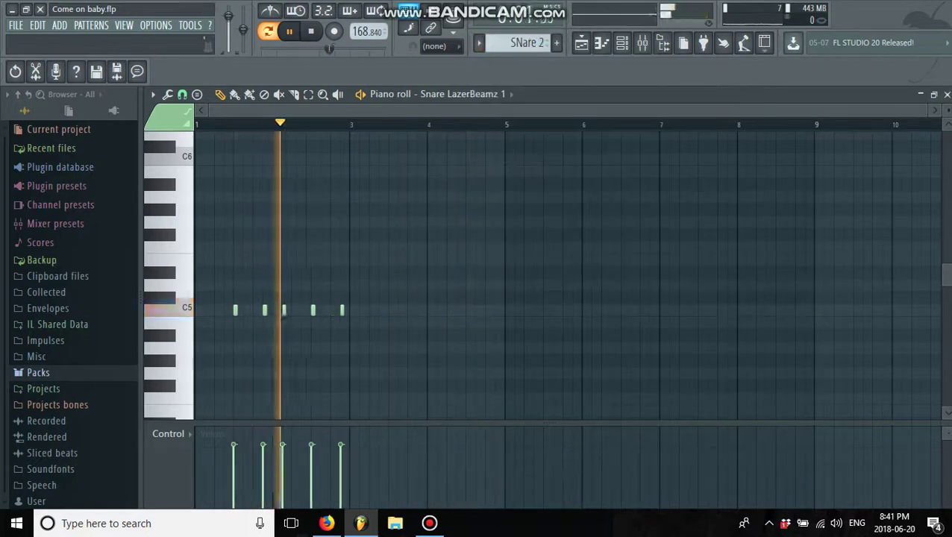